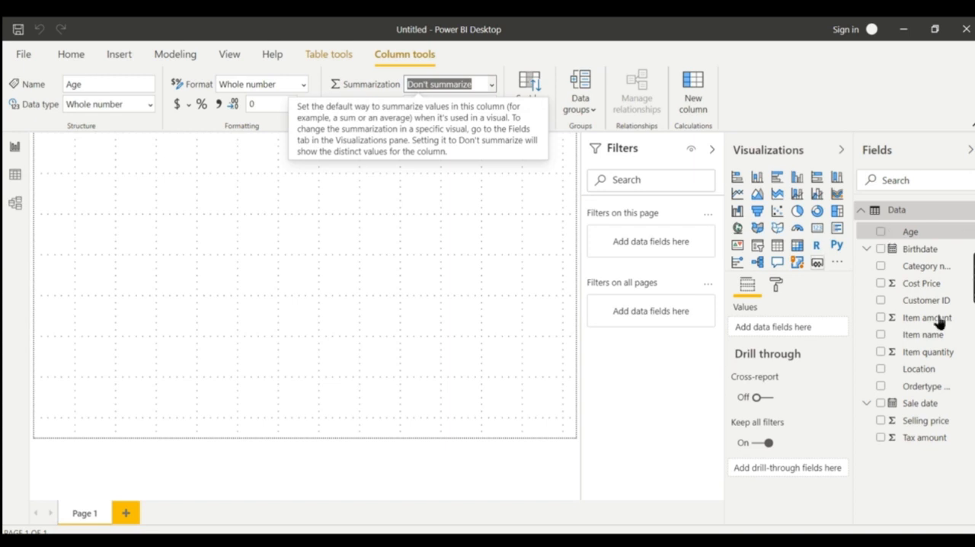
# Create a column chart of Item quantity by Age and enlarge it across most of the page width
pyautogui.click(420, 227)
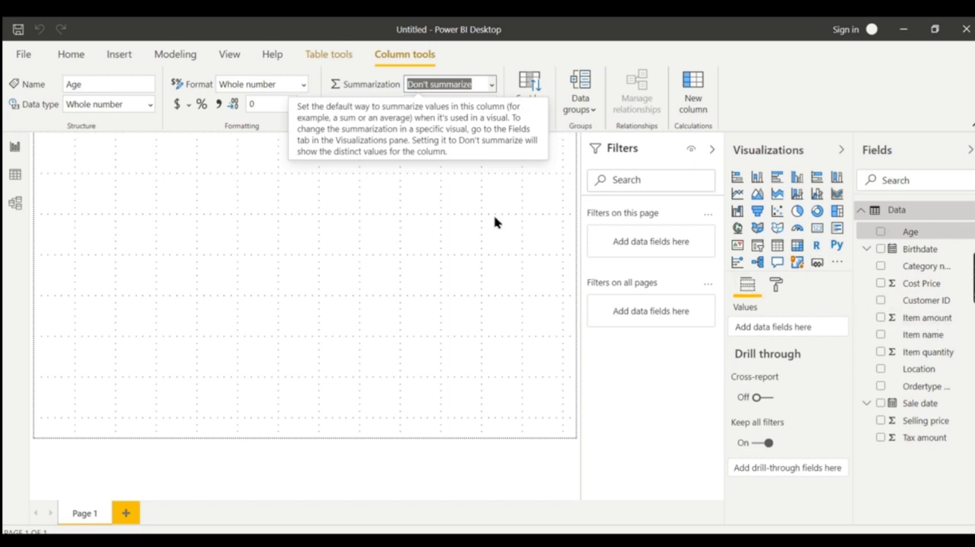
pyautogui.click(882, 232)
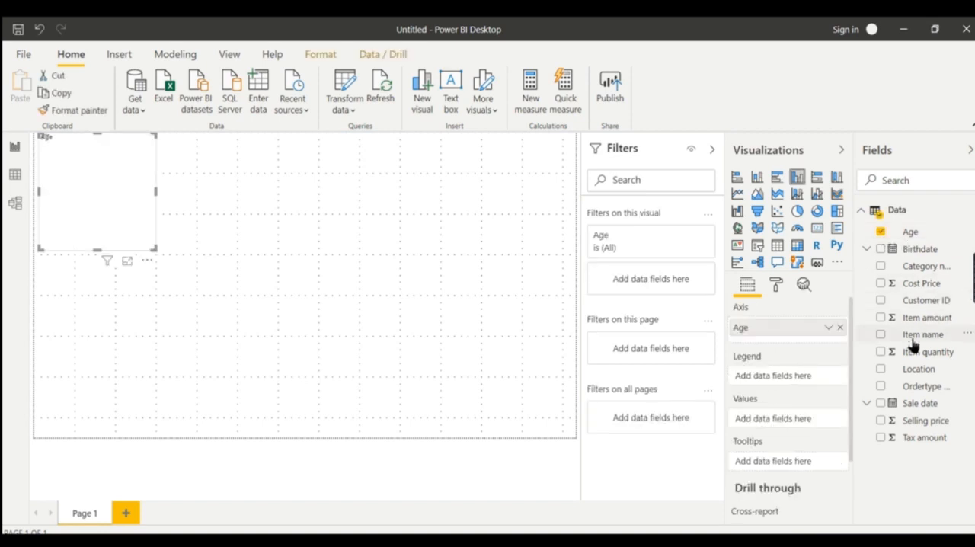
pyautogui.click(881, 352)
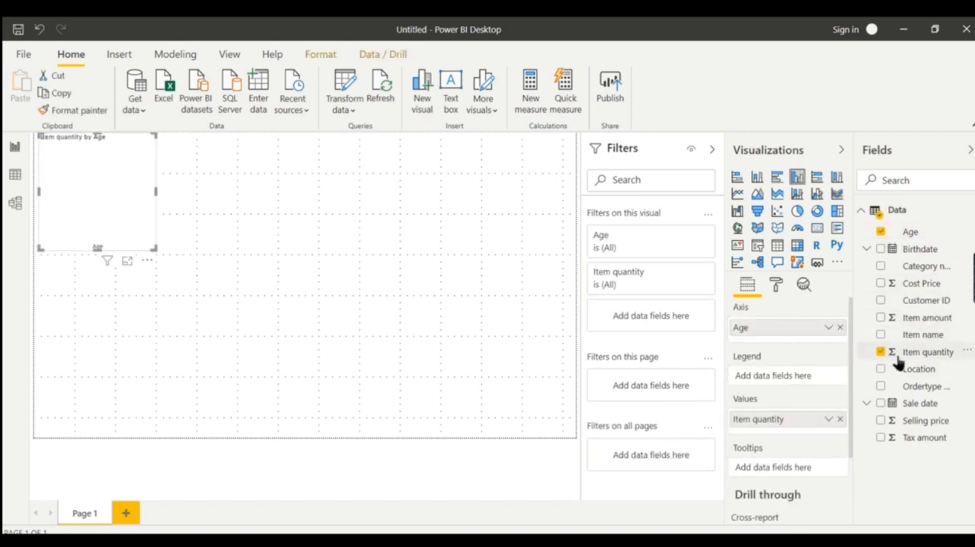
pyautogui.moveTo(155, 250); pyautogui.dragTo(546, 299)
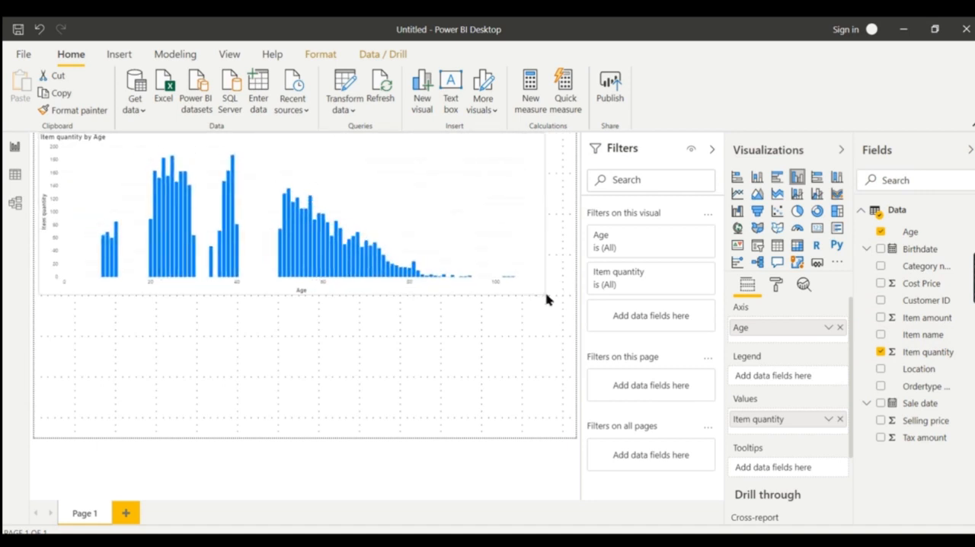
# Increase the text size of the column chart's X axis labels
pyautogui.click(775, 291)
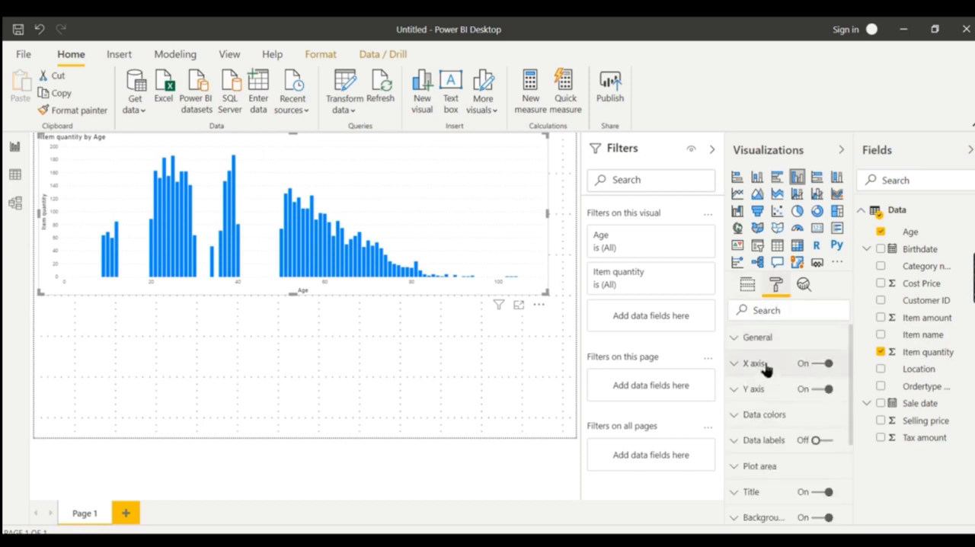
pyautogui.click(765, 365)
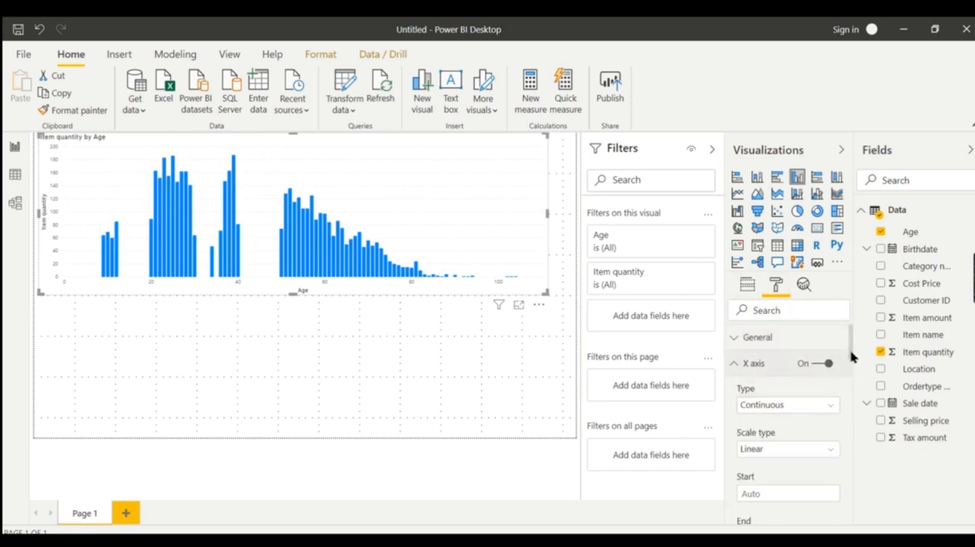
pyautogui.scroll(-5, 852, 358)
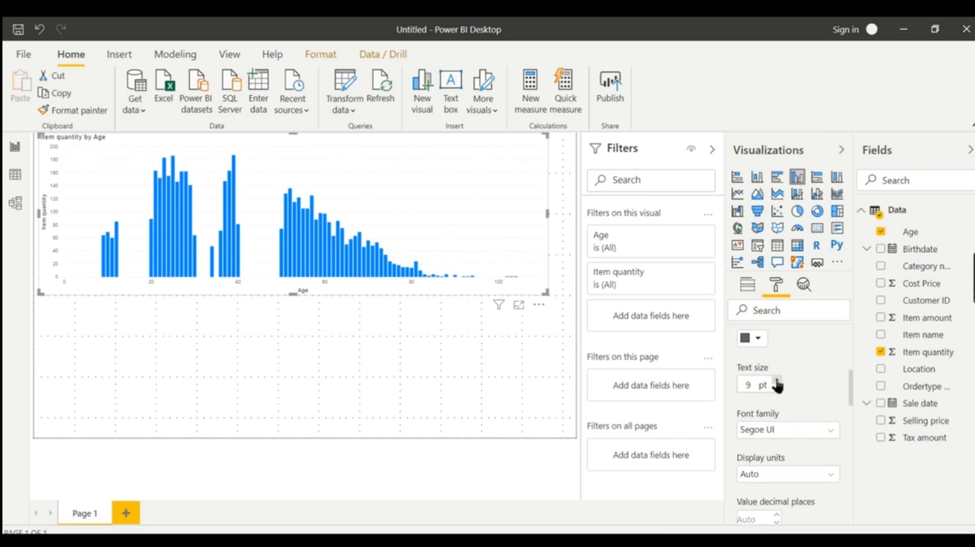
pyautogui.click(776, 381)
pyautogui.click(776, 381)
pyautogui.click(101, 333)
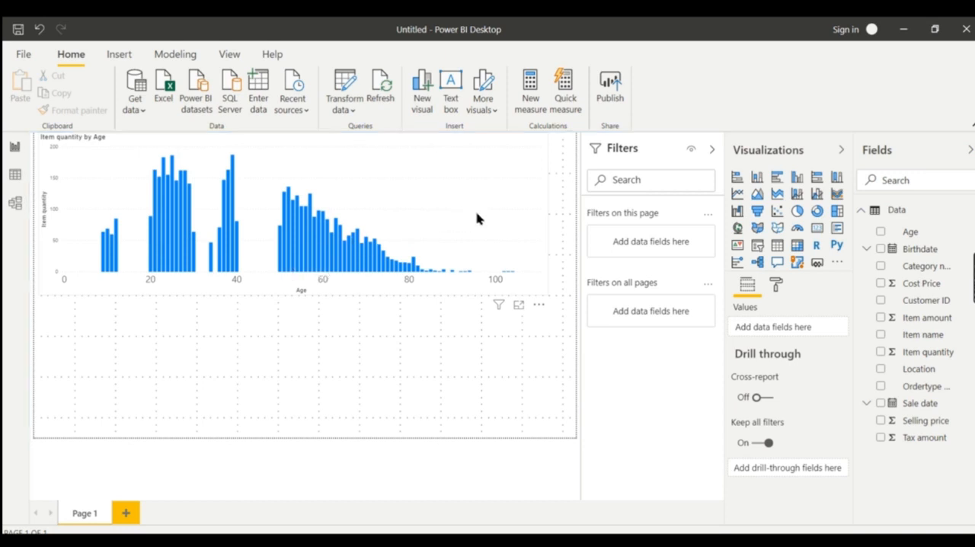
# Shrink the Item quantity by Age chart slightly in width and height
pyautogui.click(537, 247)
pyautogui.moveTo(548, 291); pyautogui.dragTo(501, 243)
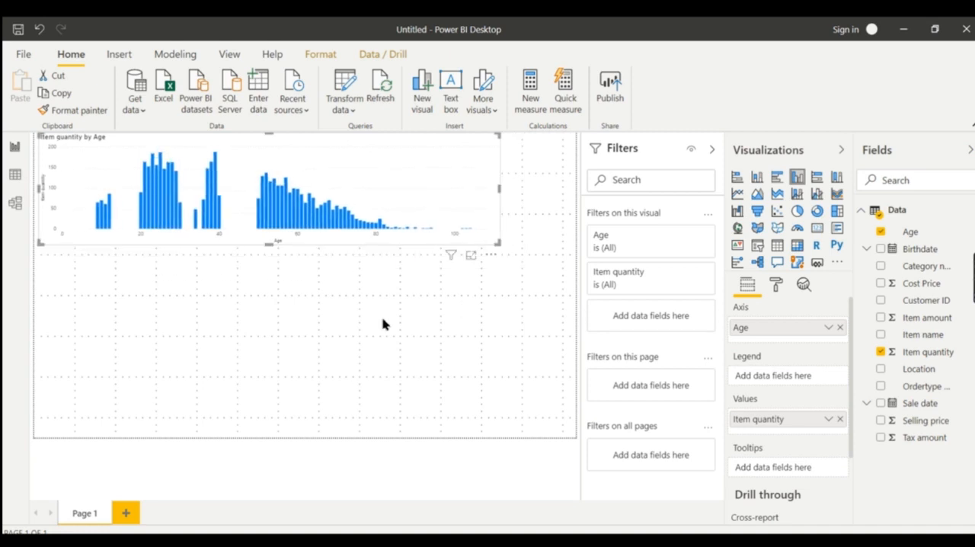
pyautogui.click(411, 320)
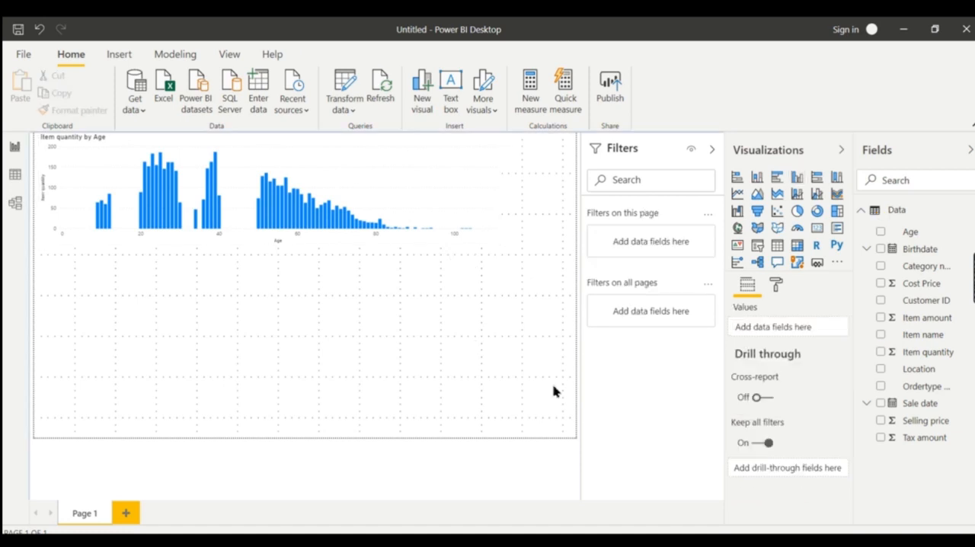
# Start a new group on the Age field and set its group type to List
pyautogui.click(922, 235)
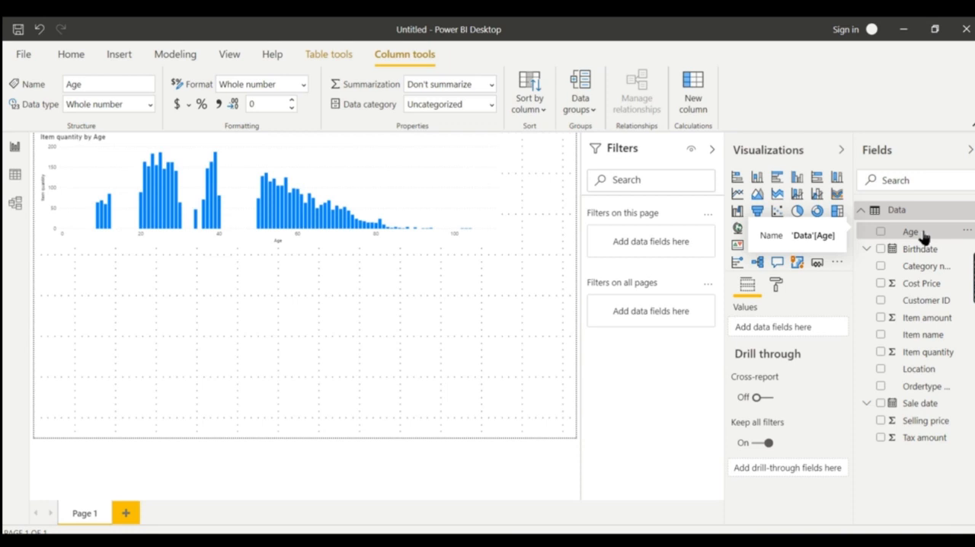
pyautogui.rightClick(923, 238)
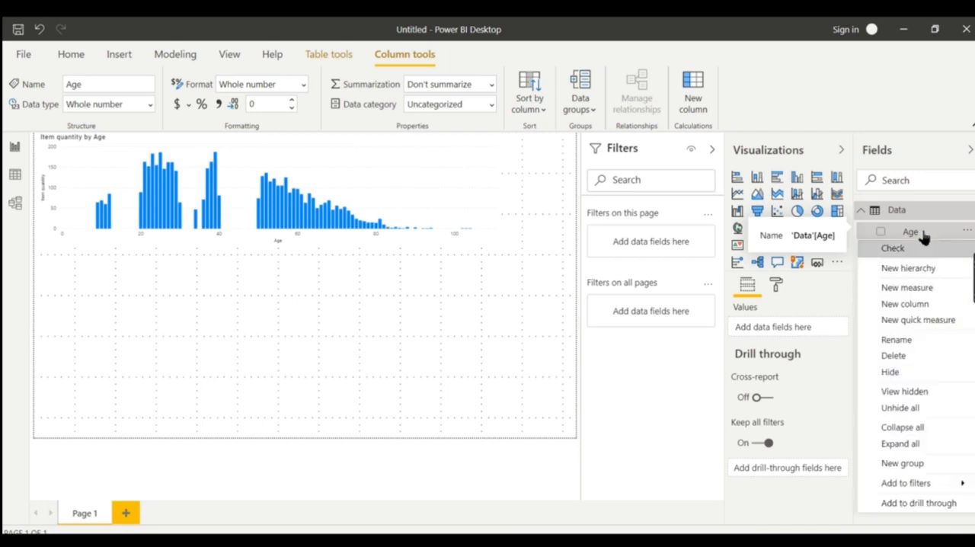
pyautogui.click(904, 465)
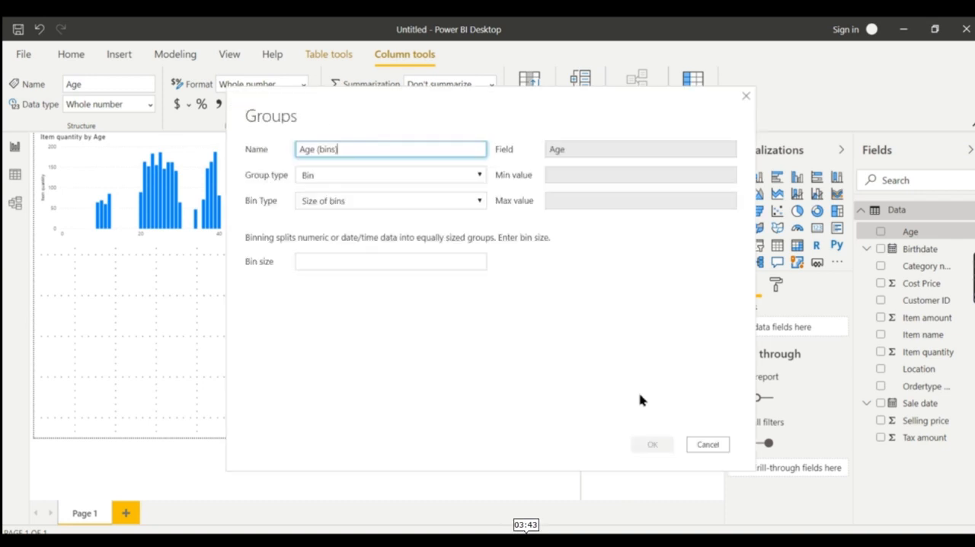
pyautogui.click(386, 181)
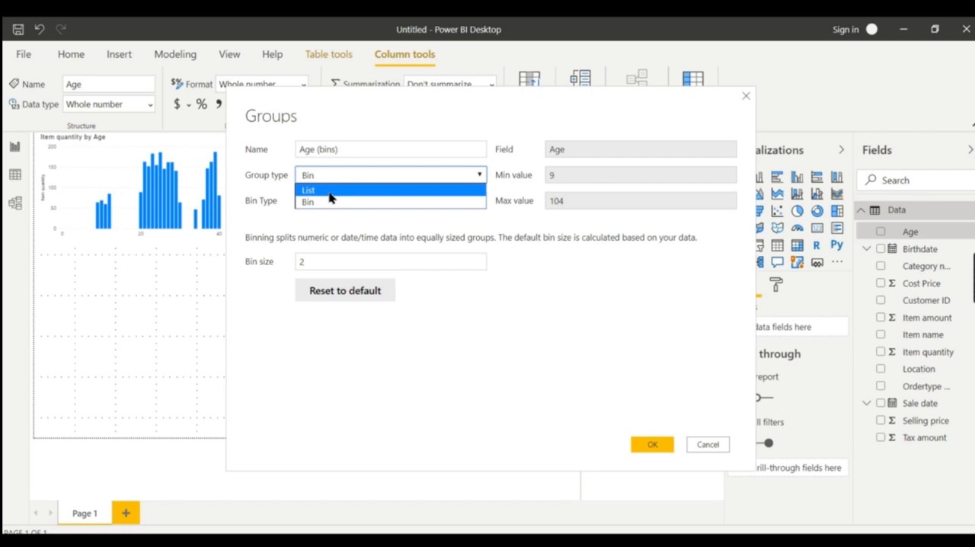
pyautogui.click(330, 194)
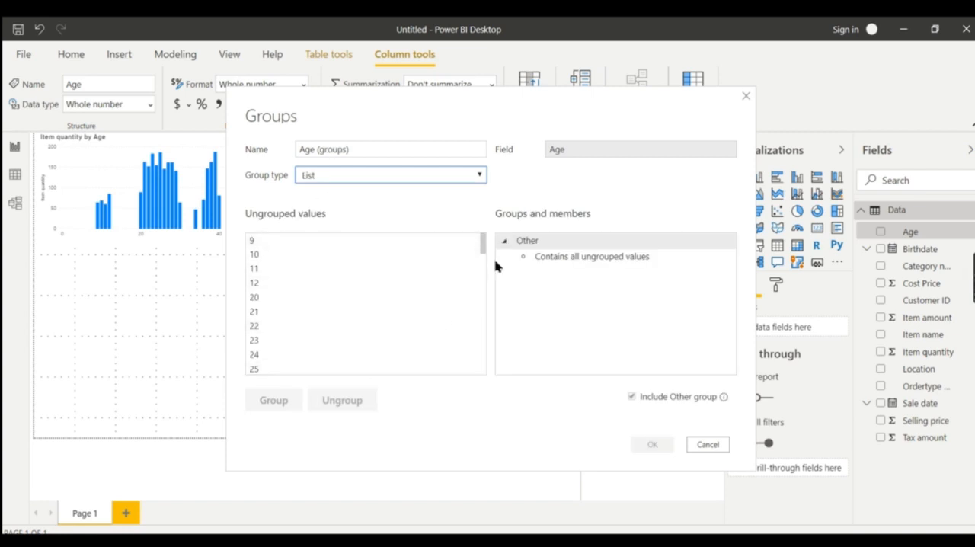
# Group the ungrouped age values 9 through 12
pyautogui.click(344, 243)
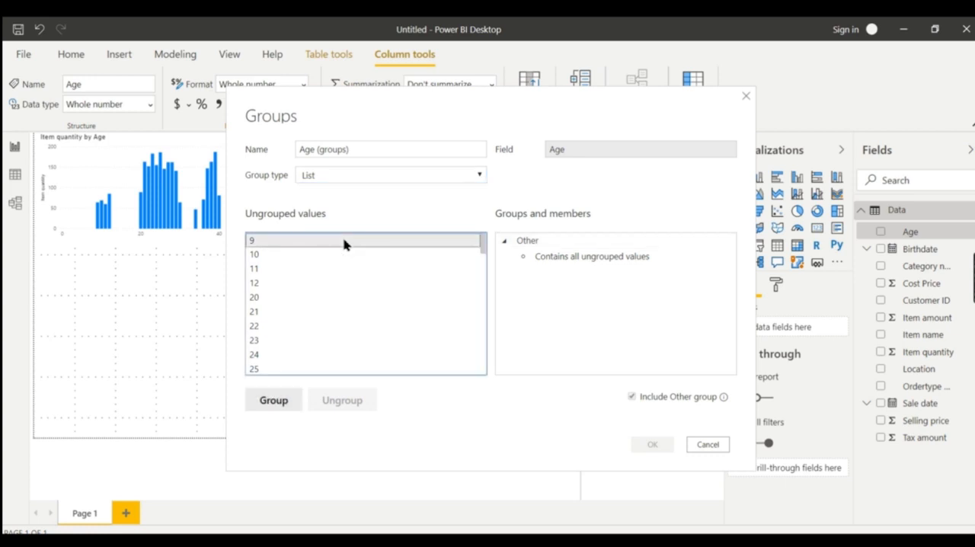
pyautogui.keyDown('shift'); pyautogui.click(311, 284); pyautogui.keyUp('shift')
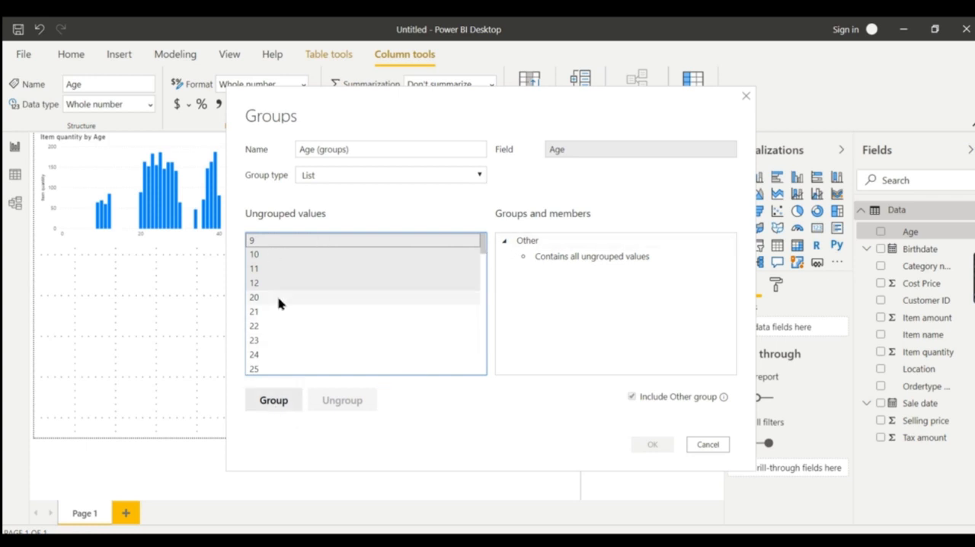
pyautogui.click(277, 401)
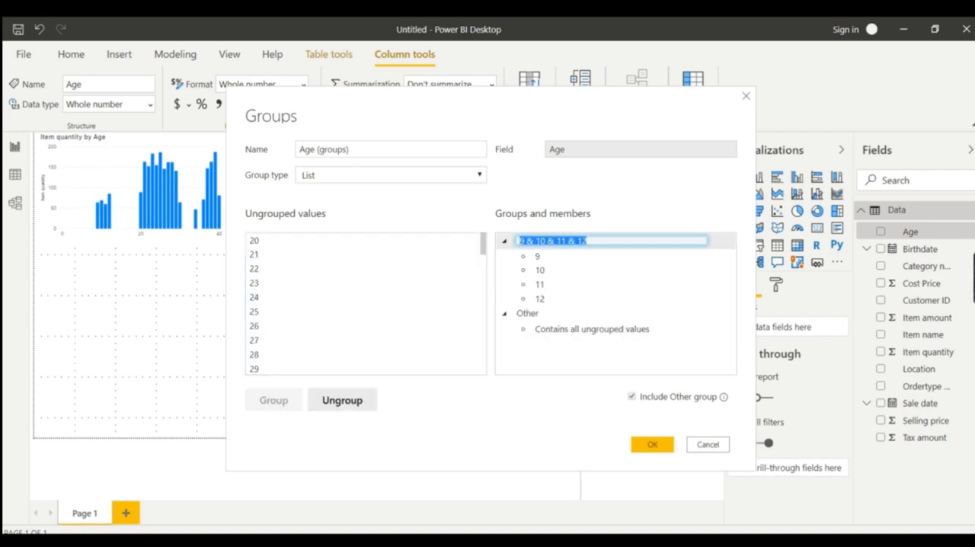
# Rename the group of ages 9 to 12 as "Kids ( 0- 13 Yrs)", copying the label from the Notepad list
pyautogui.hotkey('alt', 'Tab')
pyautogui.moveTo(142, 170); pyautogui.dragTo(38, 169)
pyautogui.hotkey('ctrl', 'c')
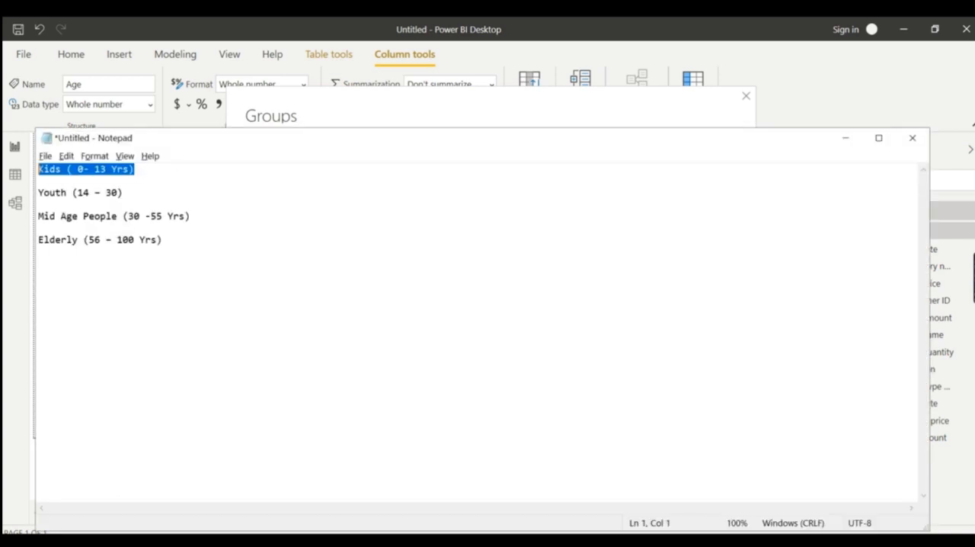
pyautogui.hotkey('alt', 'Tab')
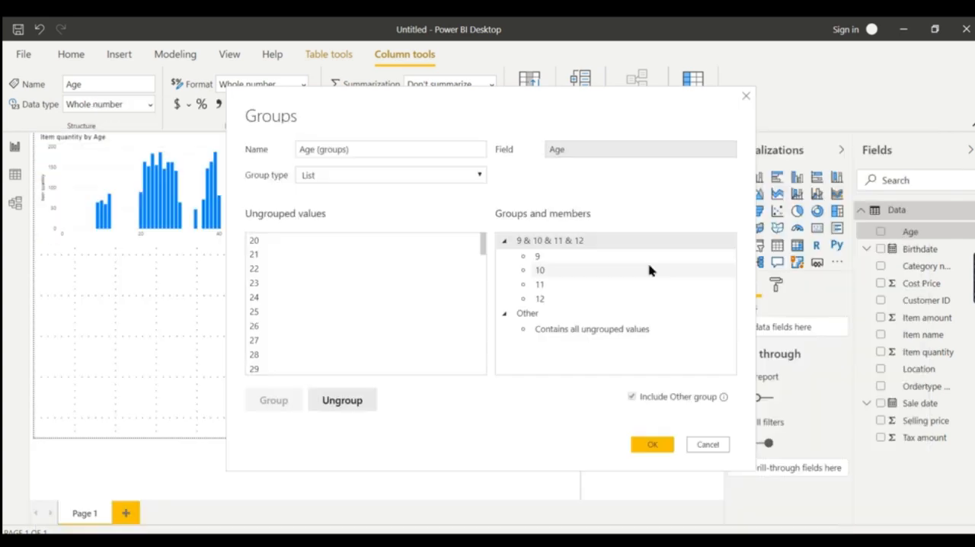
pyautogui.click(593, 241)
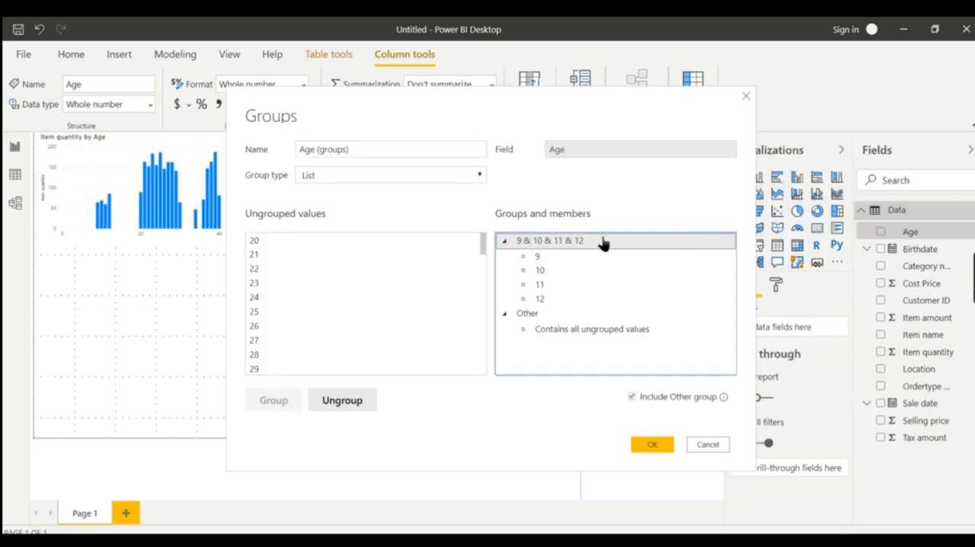
pyautogui.doubleClick(598, 241)
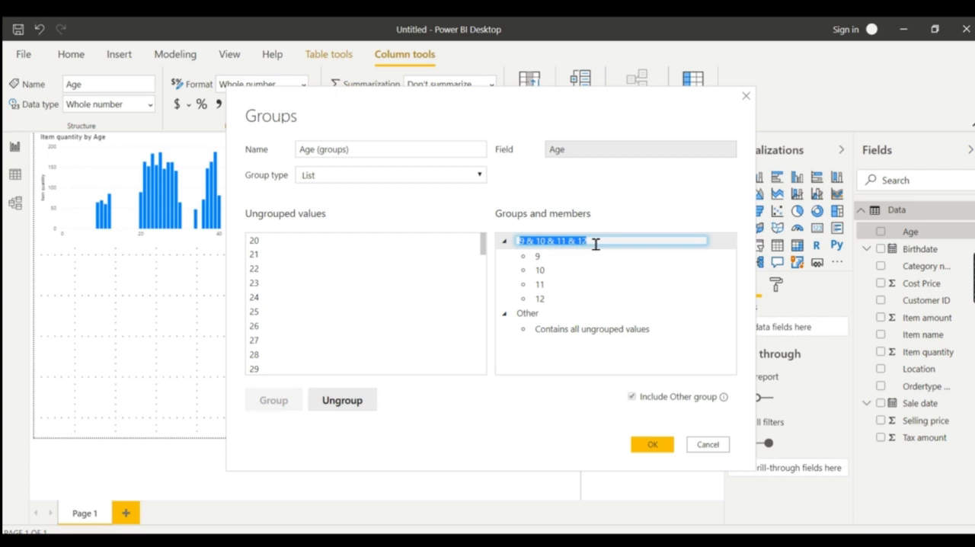
pyautogui.hotkey('ctrl', 'v')
pyautogui.click(410, 283)
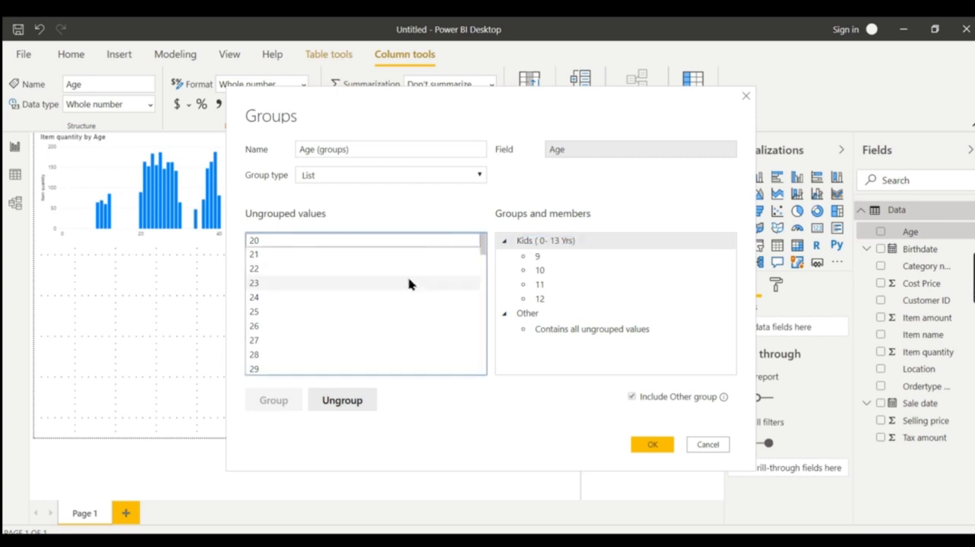
# Group the ungrouped age values 20 through 30
pyautogui.click(318, 241)
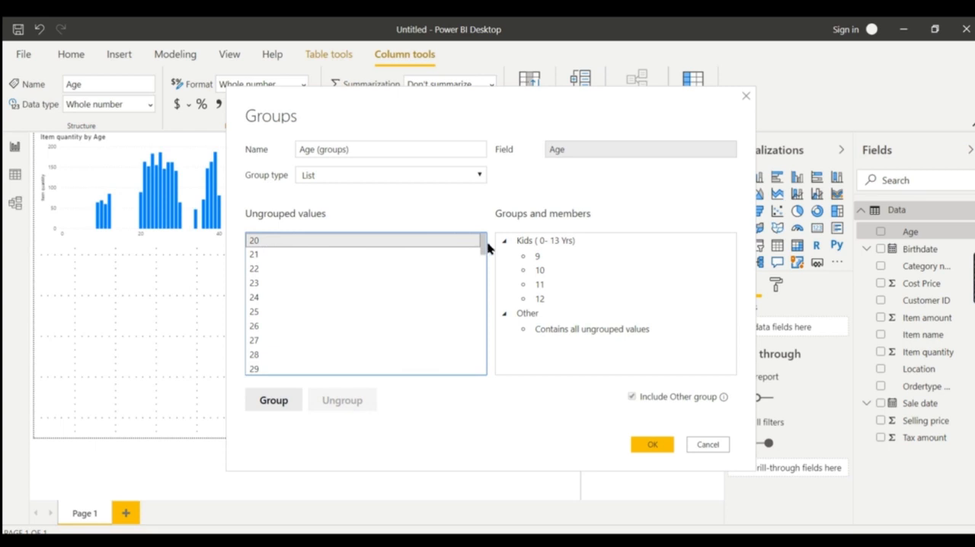
pyautogui.moveTo(484, 250); pyautogui.dragTo(483, 257)
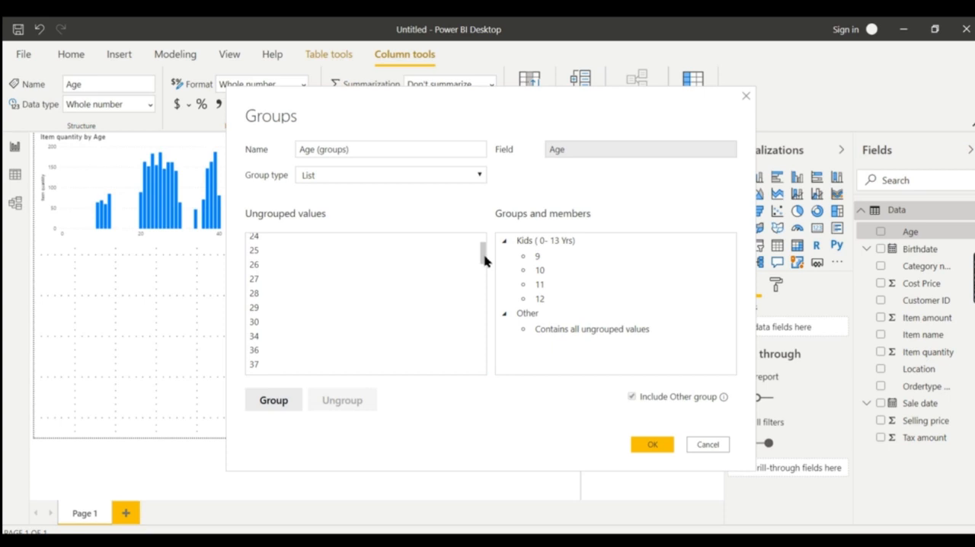
pyautogui.keyDown('shift'); pyautogui.click(354, 328); pyautogui.keyUp('shift')
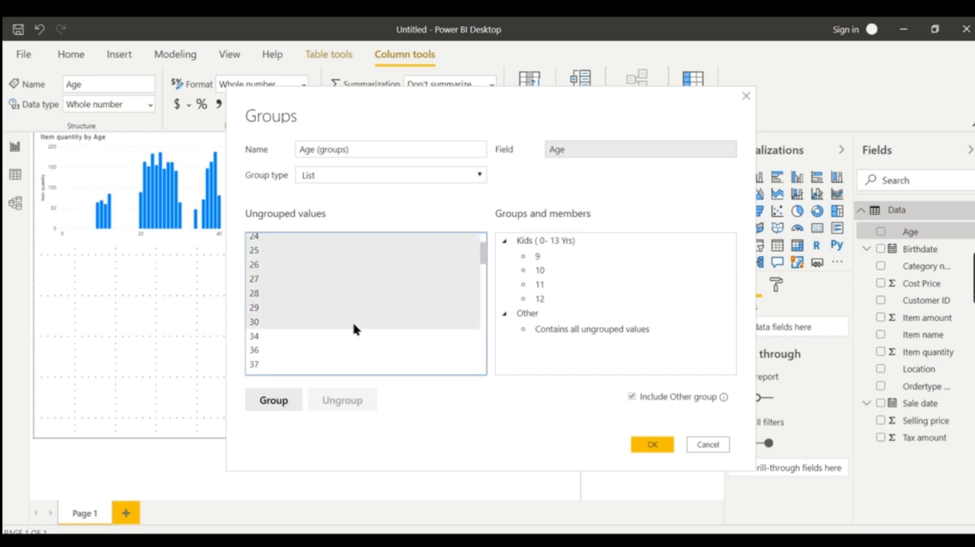
pyautogui.click(272, 401)
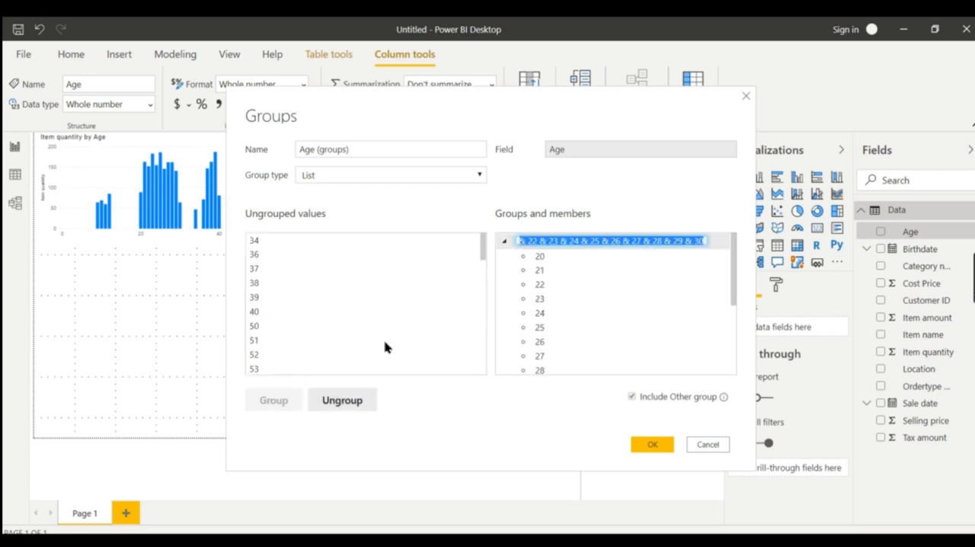
# Rename the group of ages 20 to 30 as "Youth (14 – 30)", copying the label from the Notepad list
pyautogui.click(631, 540)
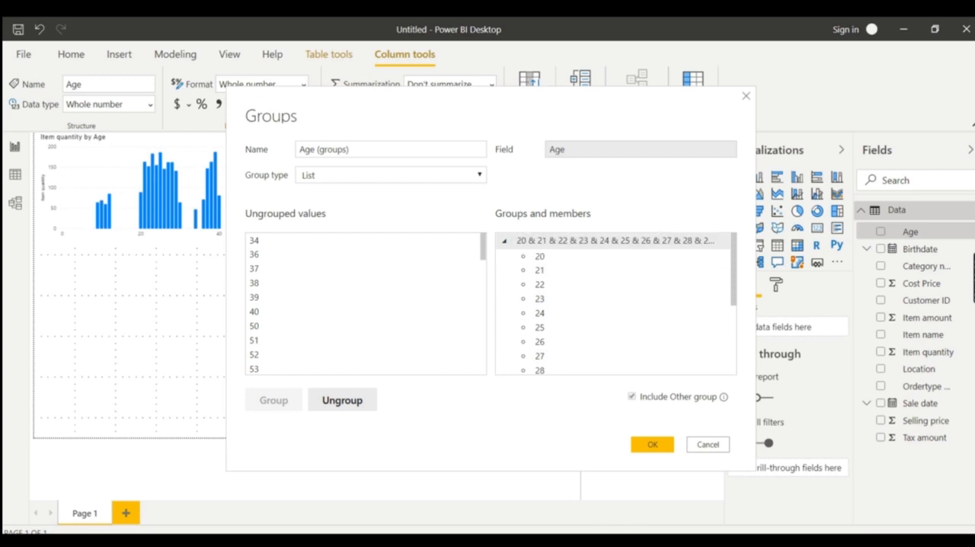
pyautogui.moveTo(122, 193); pyautogui.dragTo(27, 192)
pyautogui.hotkey('ctrl', 'c')
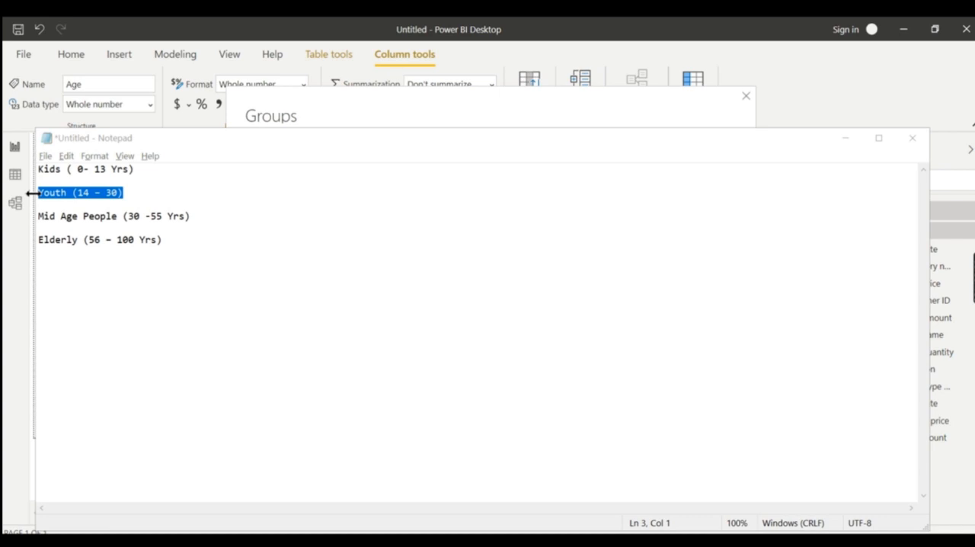
pyautogui.hotkey('alt', 'Tab')
pyautogui.doubleClick(580, 242)
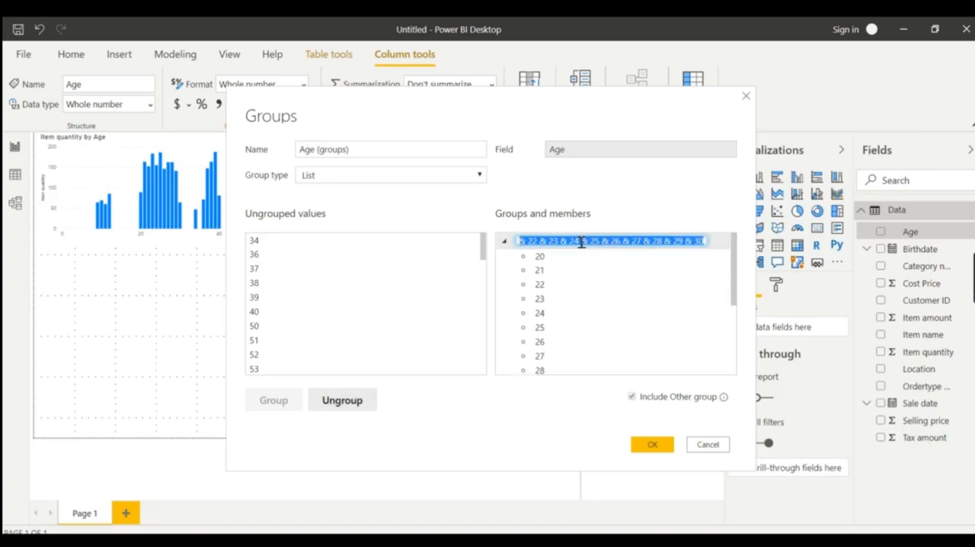
pyautogui.hotkey('ctrl', 'v')
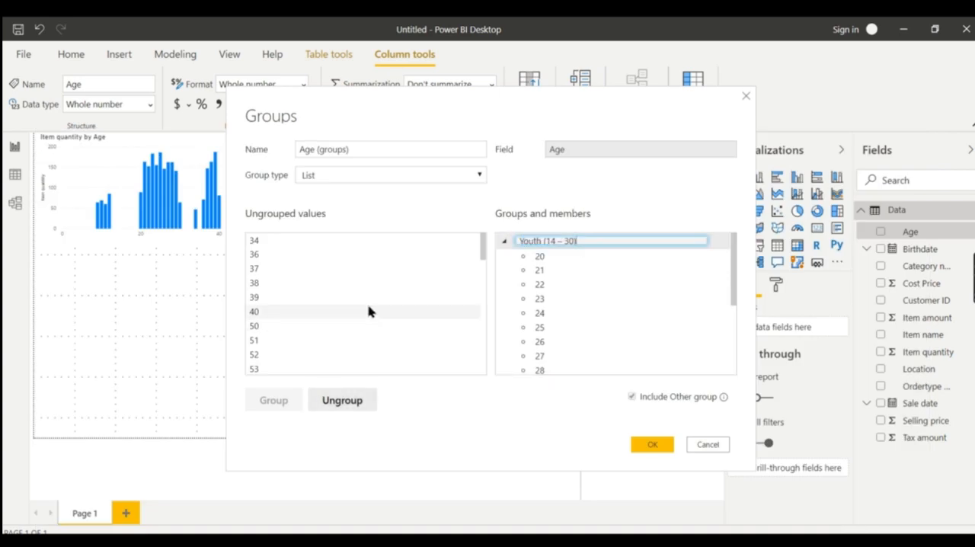
pyautogui.click(301, 248)
# Group the ungrouped age values 34 through 55
pyautogui.click(301, 245)
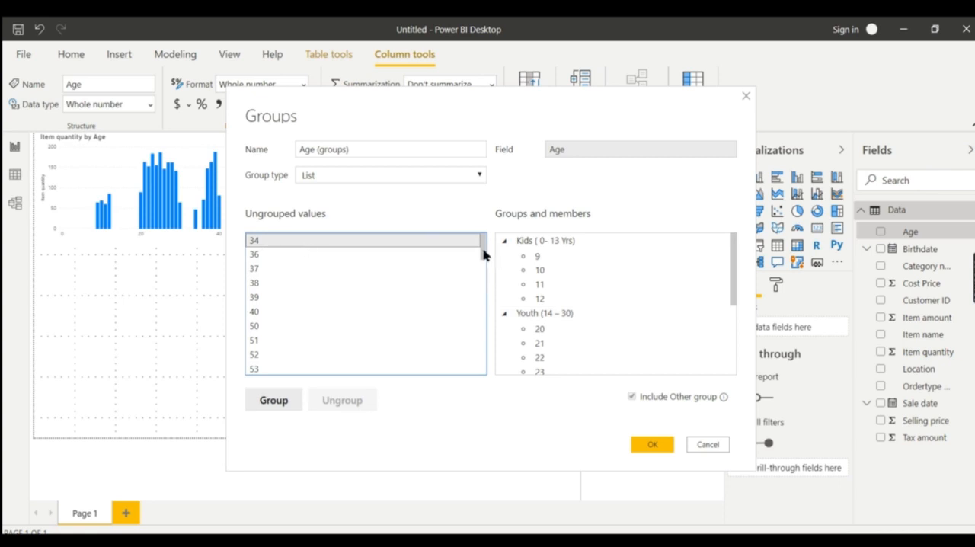
pyautogui.moveTo(483, 255); pyautogui.dragTo(484, 271)
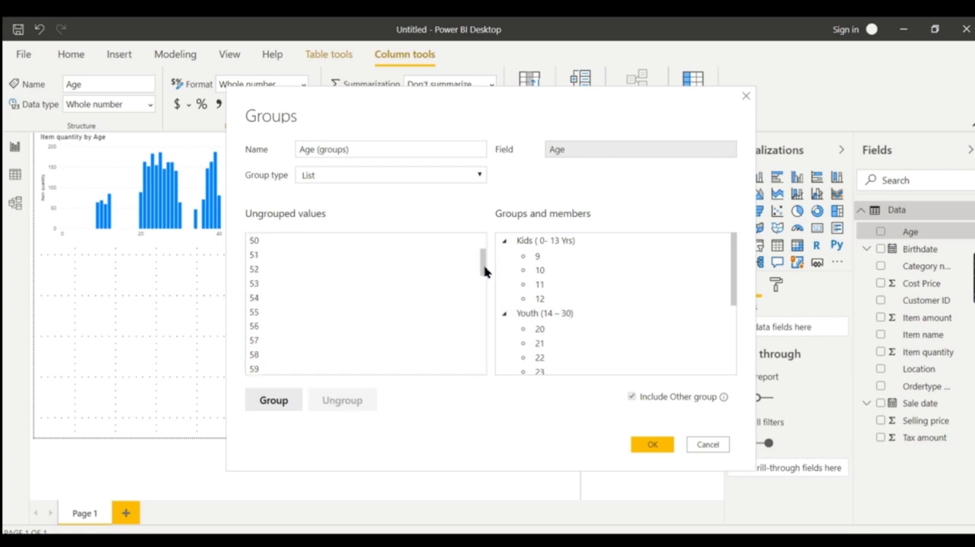
pyautogui.keyDown('shift'); pyautogui.click(311, 317); pyautogui.keyUp('shift')
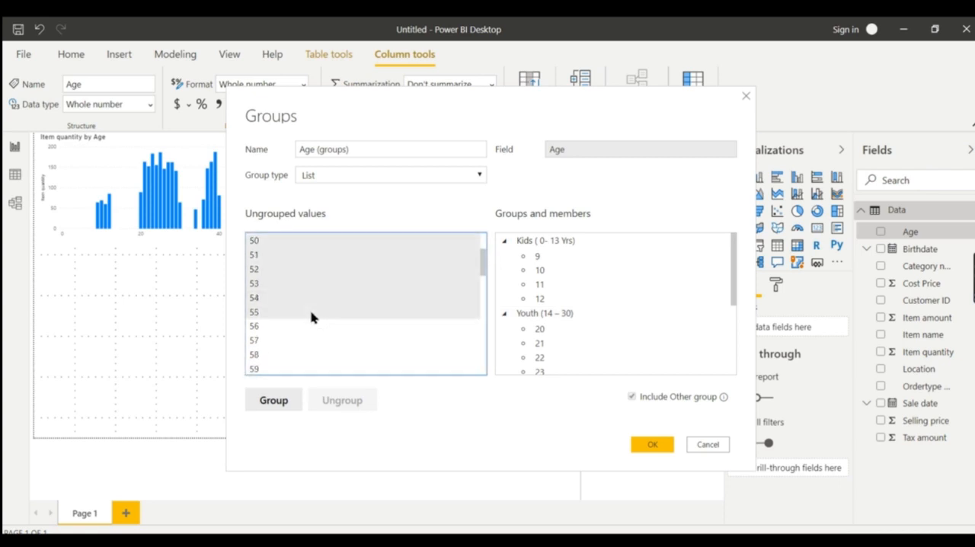
pyautogui.click(274, 404)
# Rename the group of ages 34 to 55 as "Mid Age People (30 -55 Yrs)", copying the label from the Notepad list
pyautogui.hotkey('alt', 'Tab')
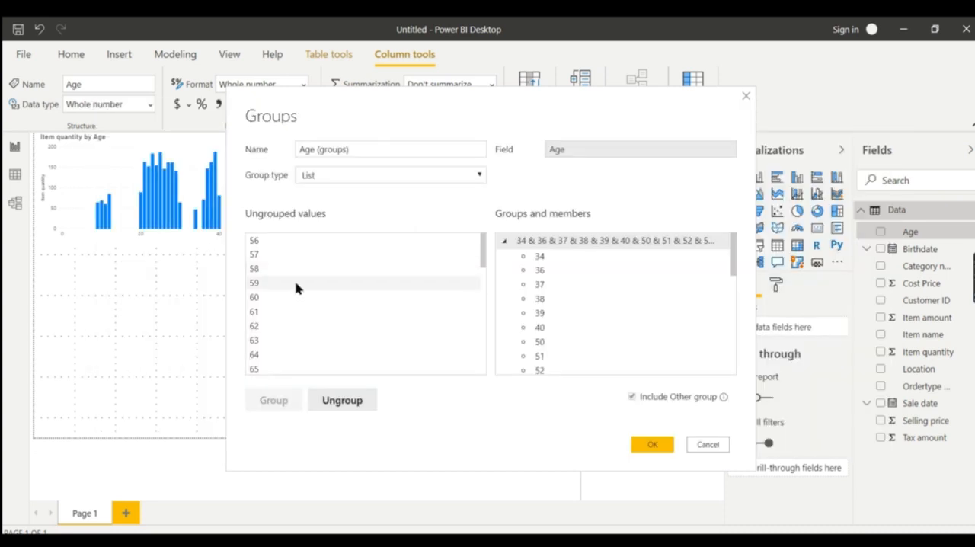
pyautogui.hotkey('alt', 'Tab')
pyautogui.moveTo(222, 221); pyautogui.dragTo(38, 221)
pyautogui.hotkey('ctrl', 'c')
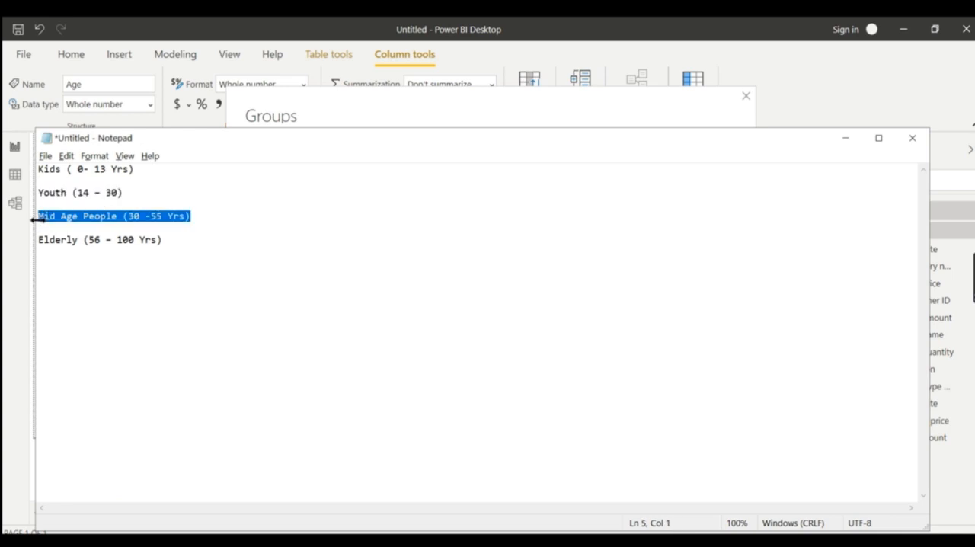
pyautogui.hotkey('alt', 'Tab')
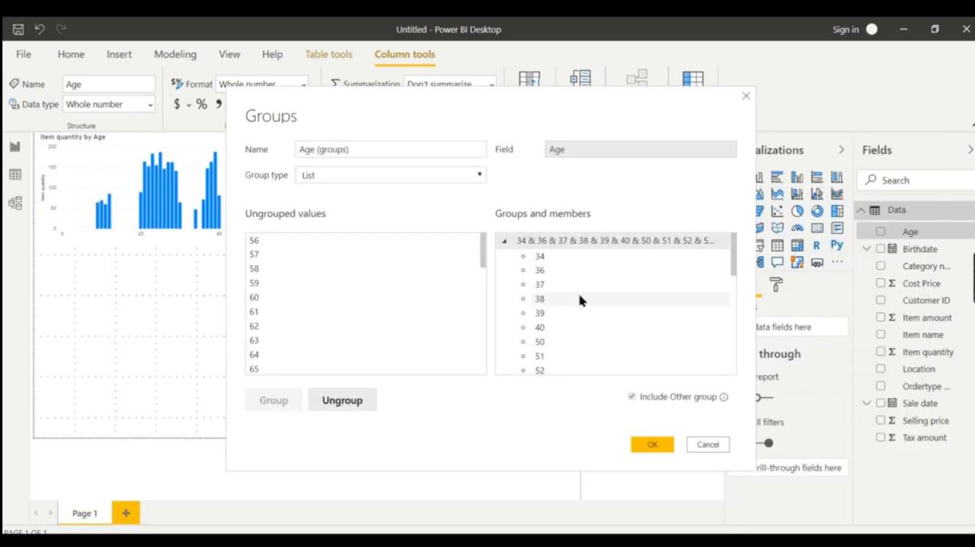
pyautogui.doubleClick(568, 242)
pyautogui.hotkey('ctrl', 'v')
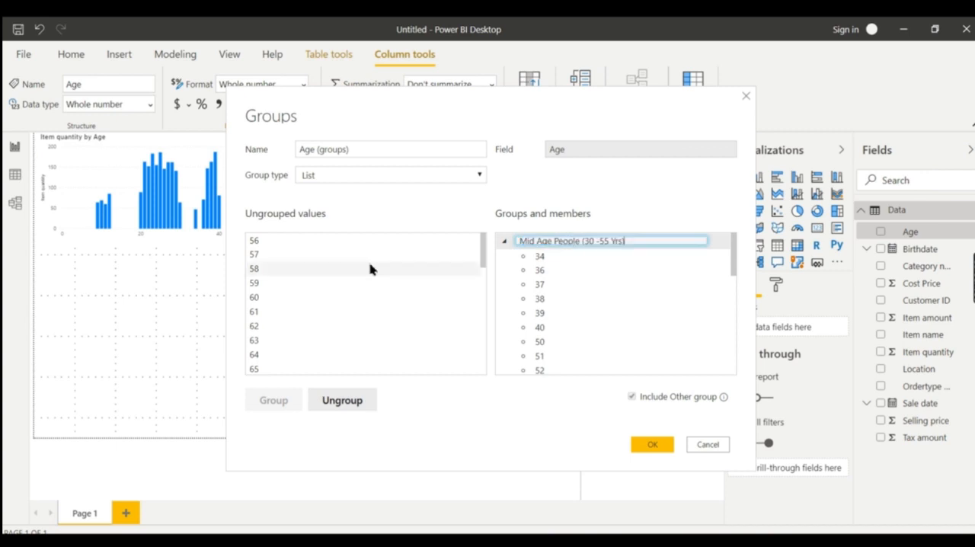
# Group the remaining ungrouped age values 56 through 104
pyautogui.click(264, 242)
pyautogui.moveTo(483, 244); pyautogui.dragTo(468, 398)
pyautogui.keyDown('shift'); pyautogui.click(348, 371); pyautogui.keyUp('shift')
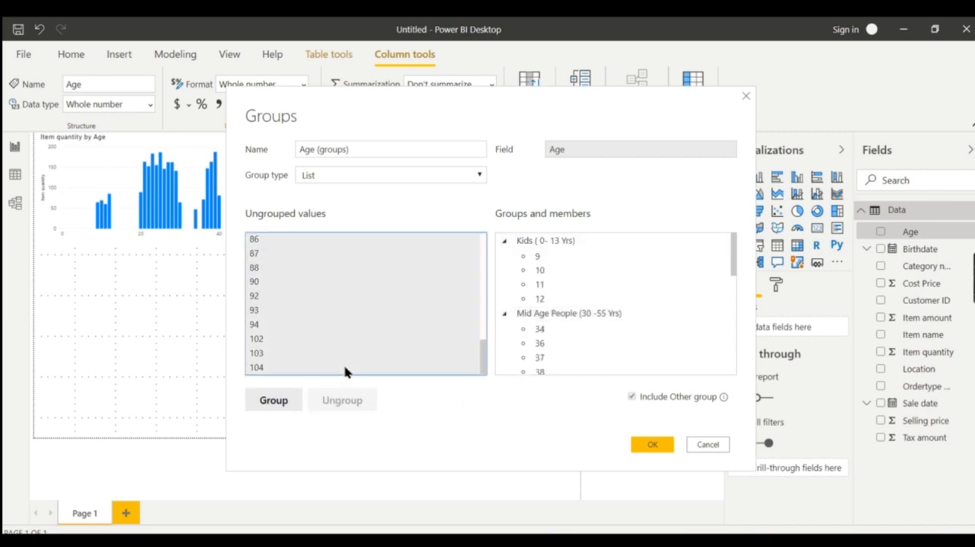
pyautogui.click(274, 400)
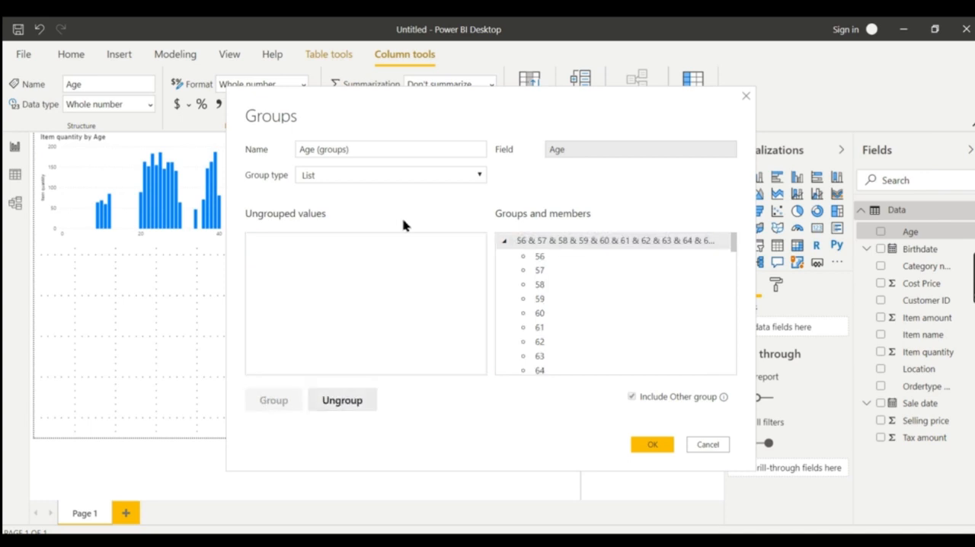
# Rename the group of ages 56 to 104 as "Elderly (56 – 100 Yrs)", copying the label from the Notepad list
pyautogui.hotkey('alt', 'Tab')
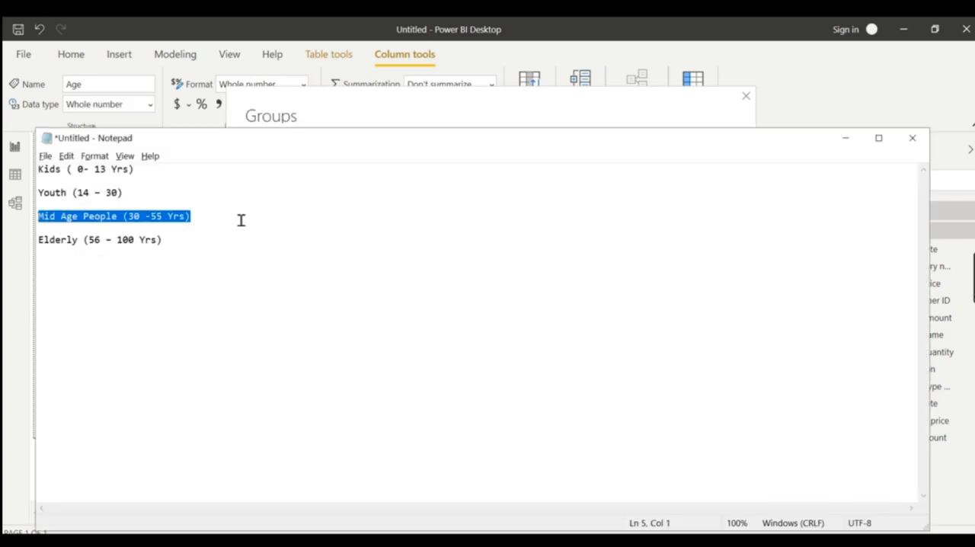
pyautogui.click(209, 246)
pyautogui.moveTo(209, 247); pyautogui.dragTo(15, 245)
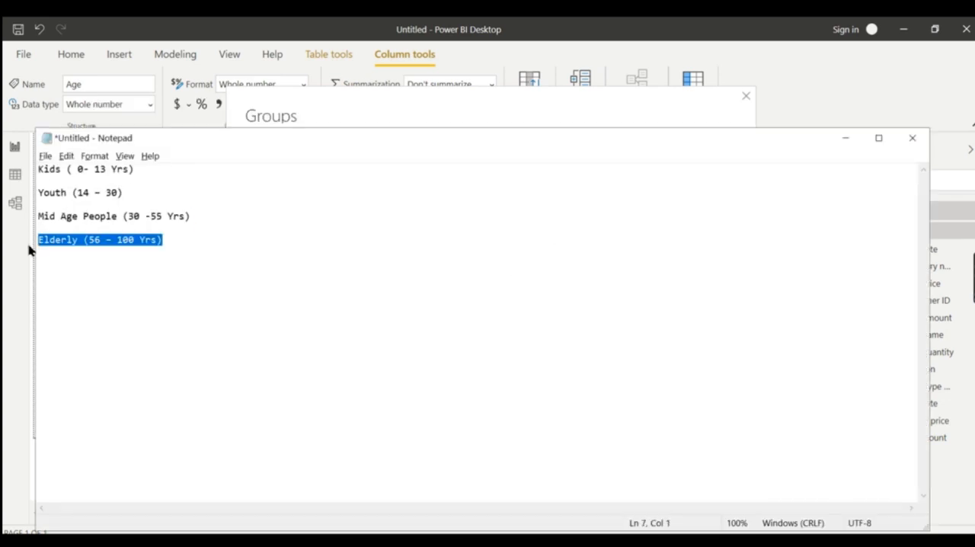
pyautogui.hotkey('alt', 'Tab')
pyautogui.doubleClick(557, 241)
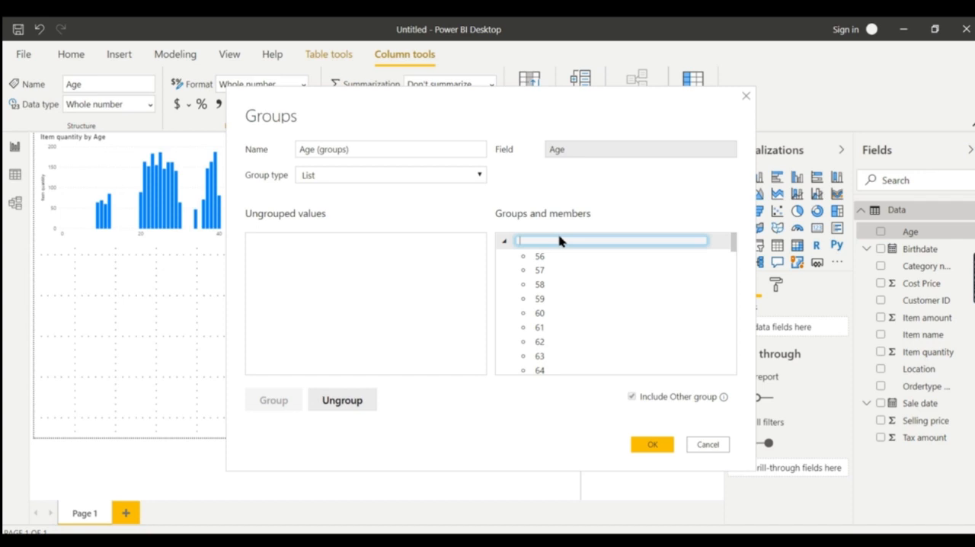
pyautogui.write('Elderly (56 – 100 Yrs)')
# Review the members of the four age groups and save the grouping as the Age (groups) field
pyautogui.moveTo(734, 246); pyautogui.dragTo(732, 368)
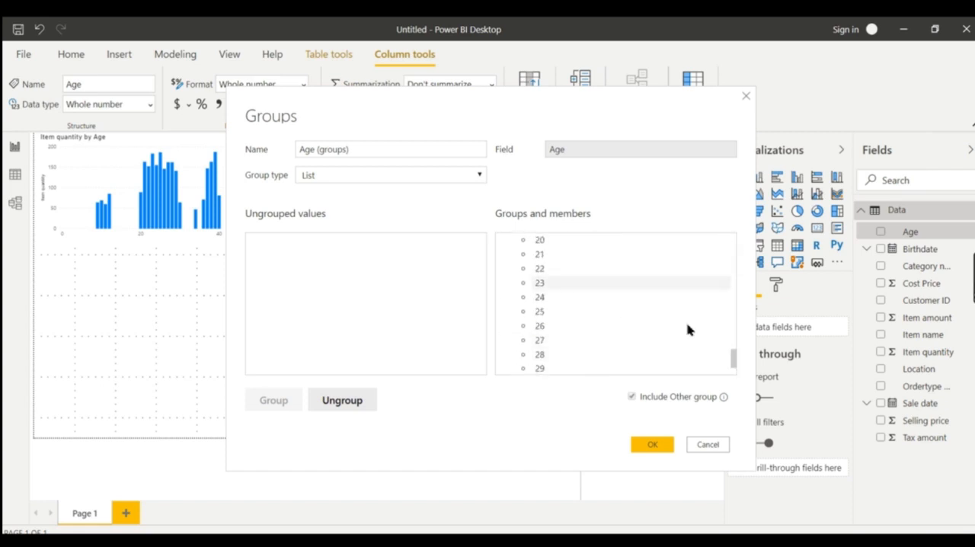
pyautogui.moveTo(732, 366); pyautogui.dragTo(734, 355)
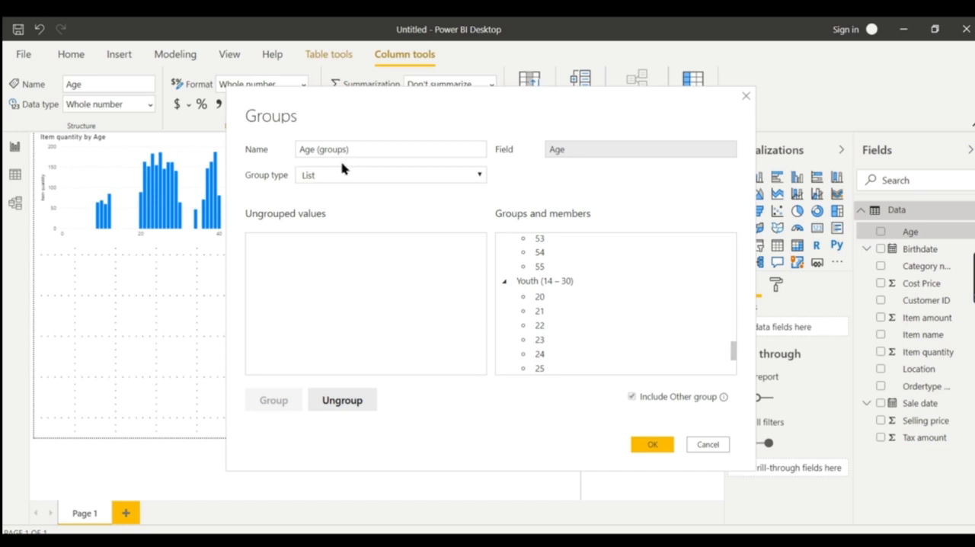
pyautogui.click(644, 445)
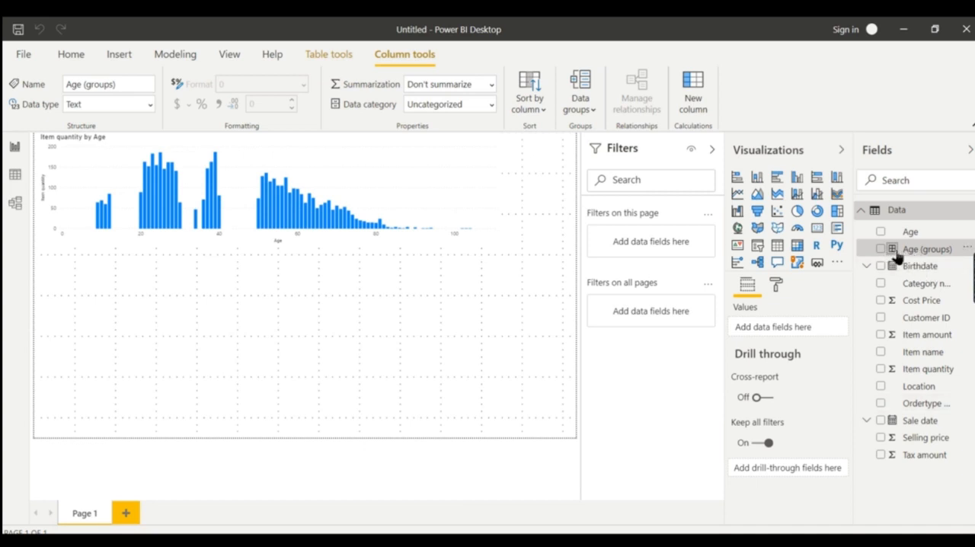
# Create a clustered column chart of Item quantity by Age (groups) below the existing age chart
pyautogui.click(381, 306)
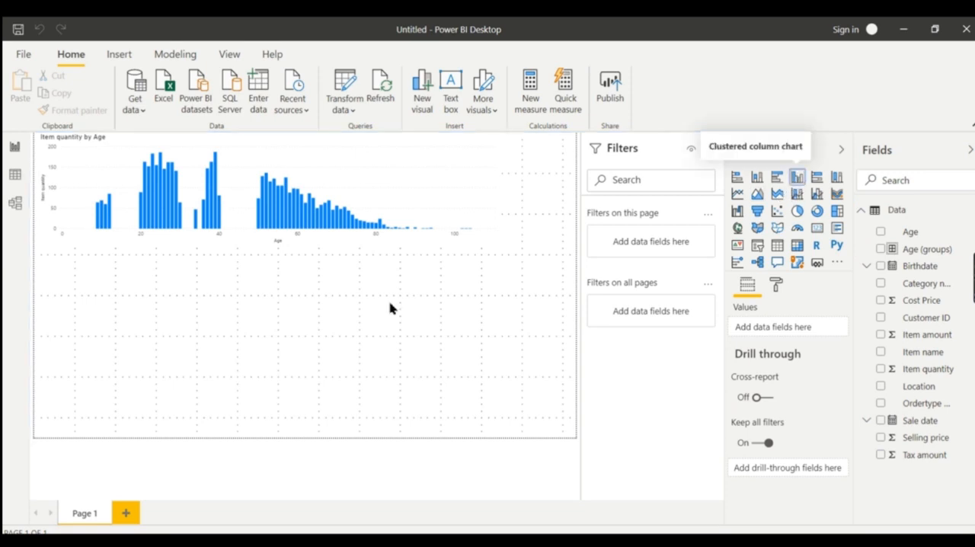
pyautogui.click(883, 252)
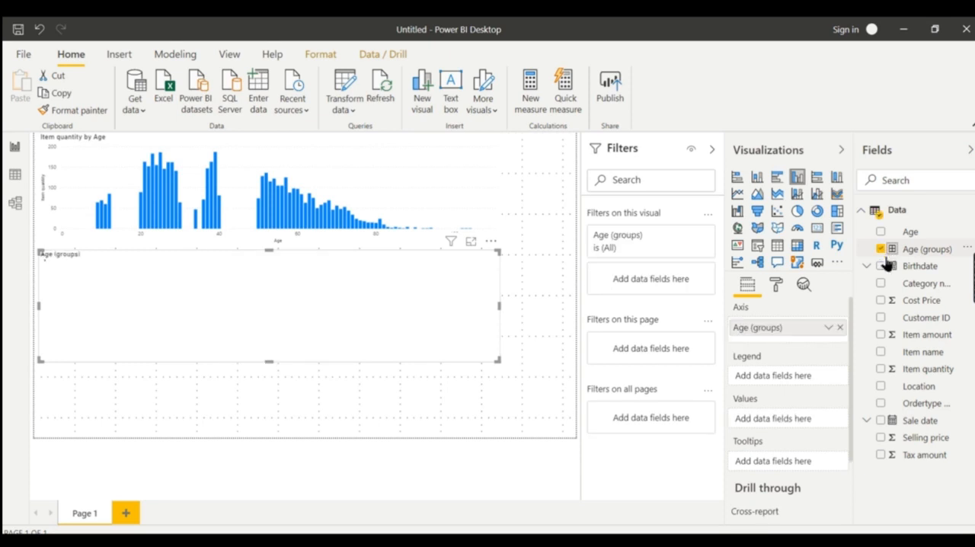
pyautogui.click(882, 370)
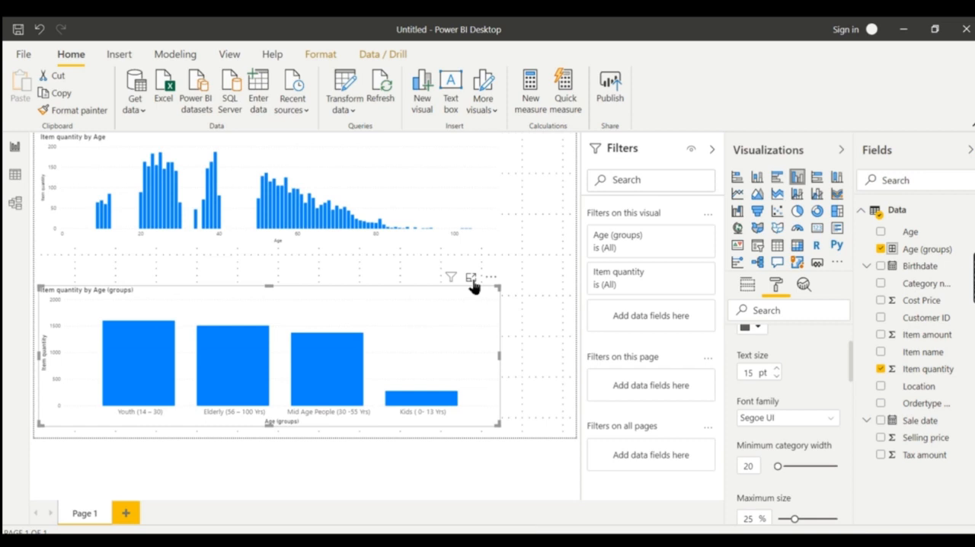
# Enlarge the Item quantity by Age (groups) chart in focus mode and inspect the quantities of the Youth and Elderly columns
pyautogui.click(471, 278)
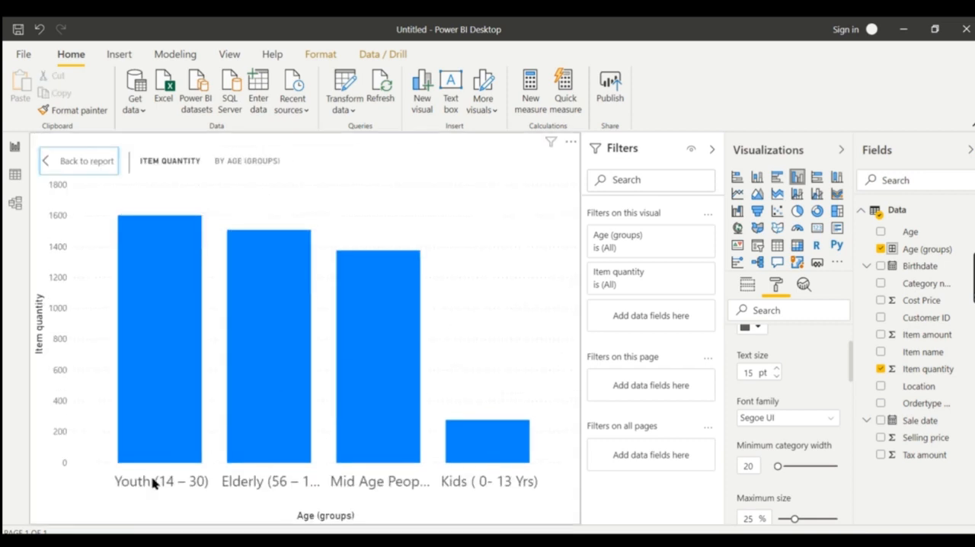
pyautogui.moveTo(168, 378)
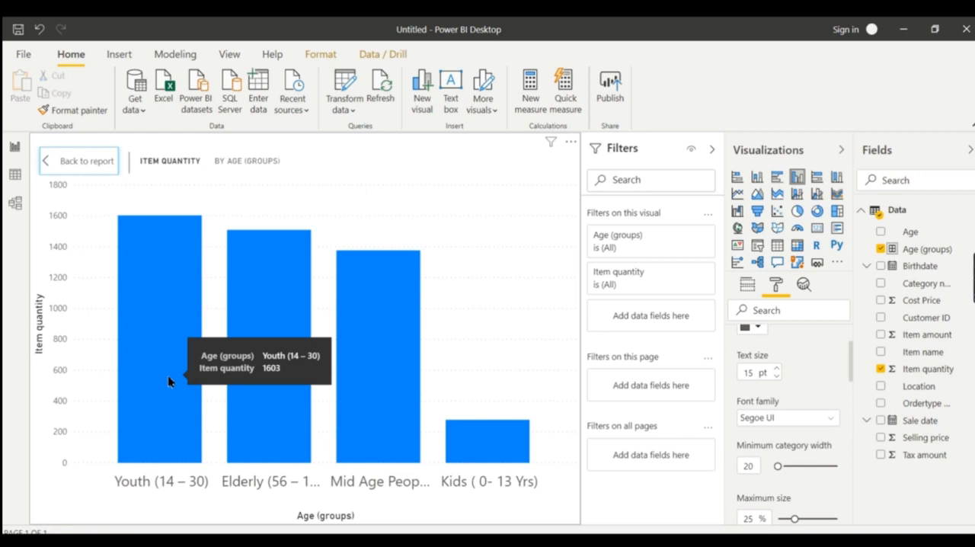
pyautogui.moveTo(266, 373)
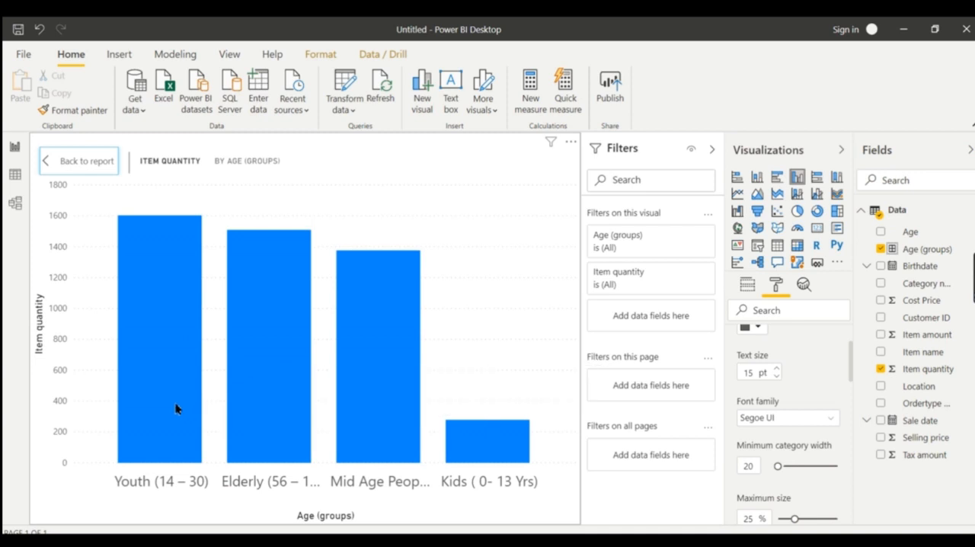
pyautogui.moveTo(175, 409)
pyautogui.moveTo(251, 391)
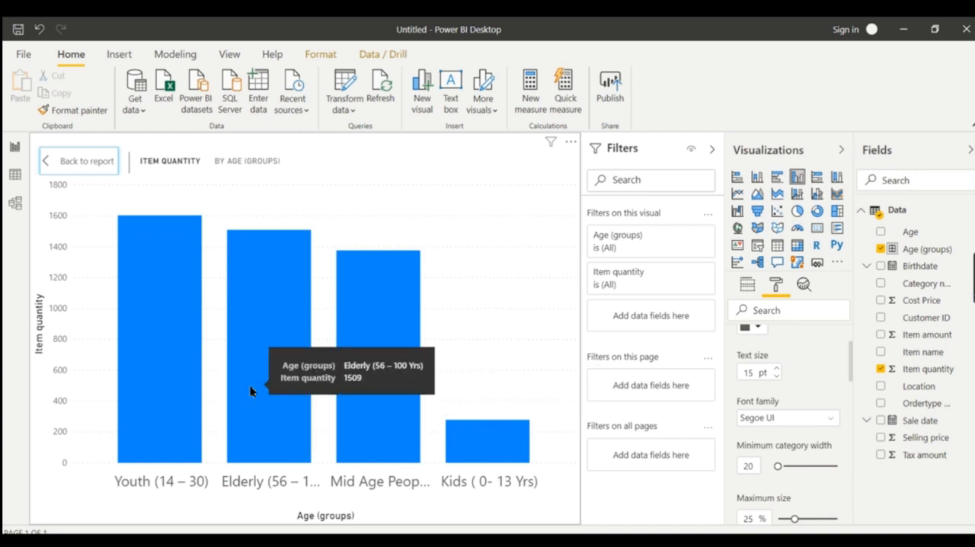